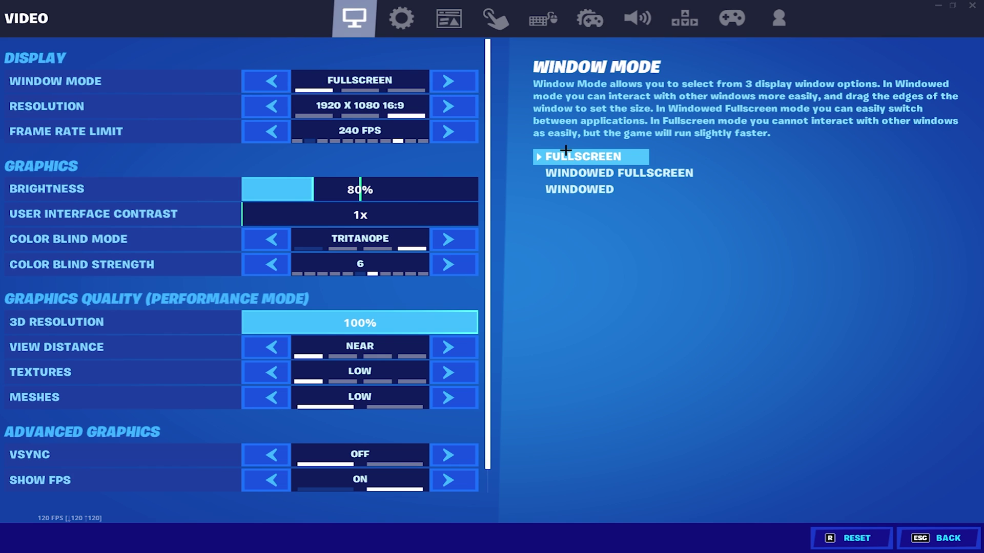
click(461, 80)
click(252, 79)
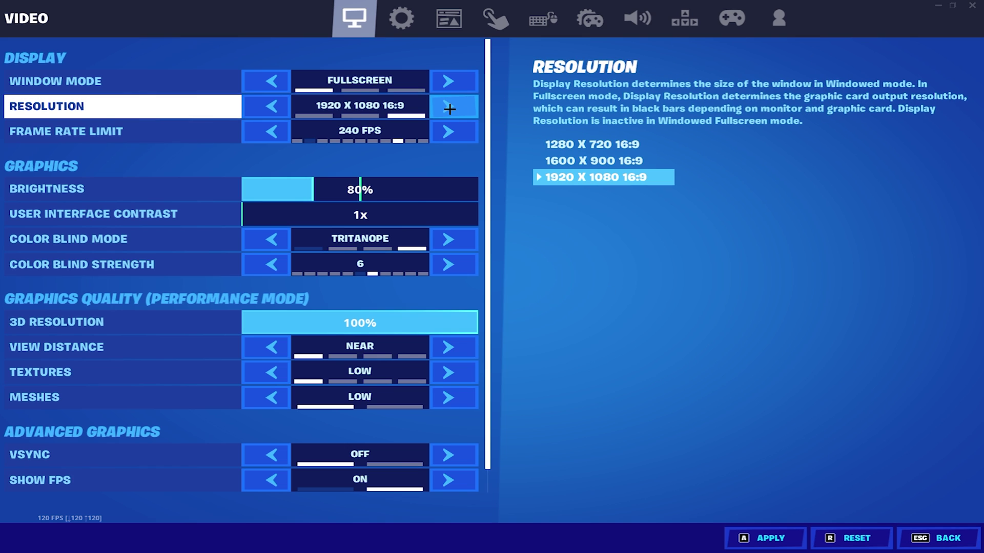
scroll(450, 108, down, 1)
scroll(447, 100, up, 2)
click(281, 109)
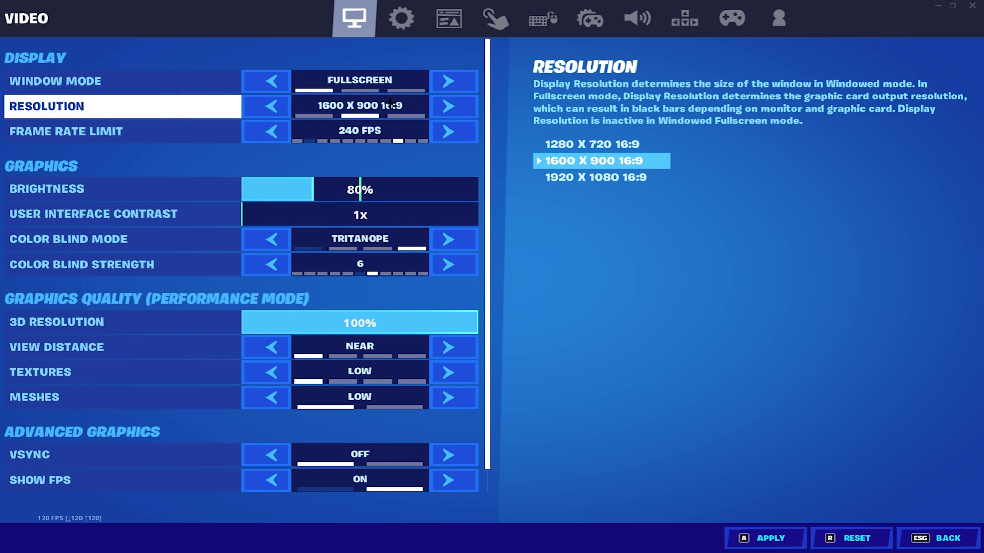
click(455, 102)
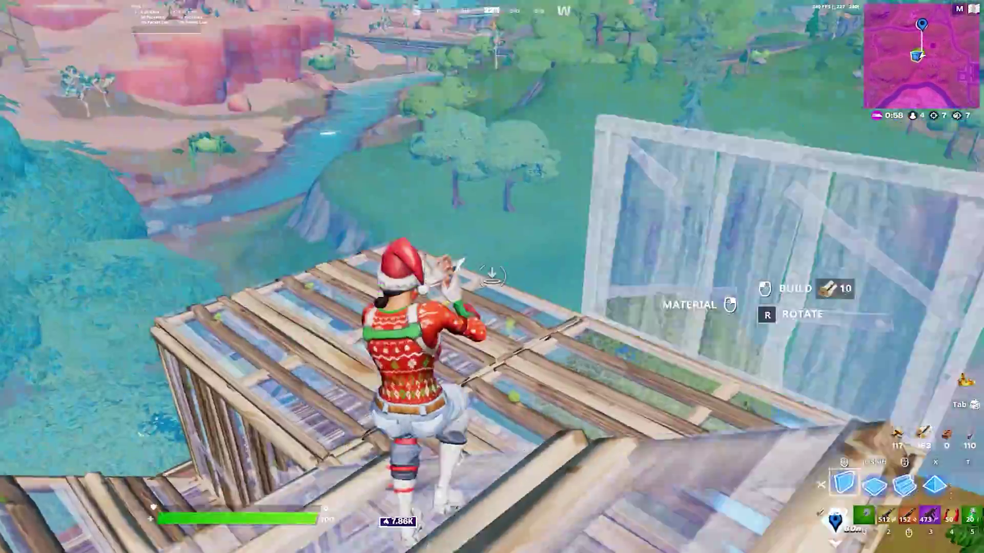
- Build brick walls and a roof while firing the assault rifle and purple SMG at the glass box
click(492, 276)
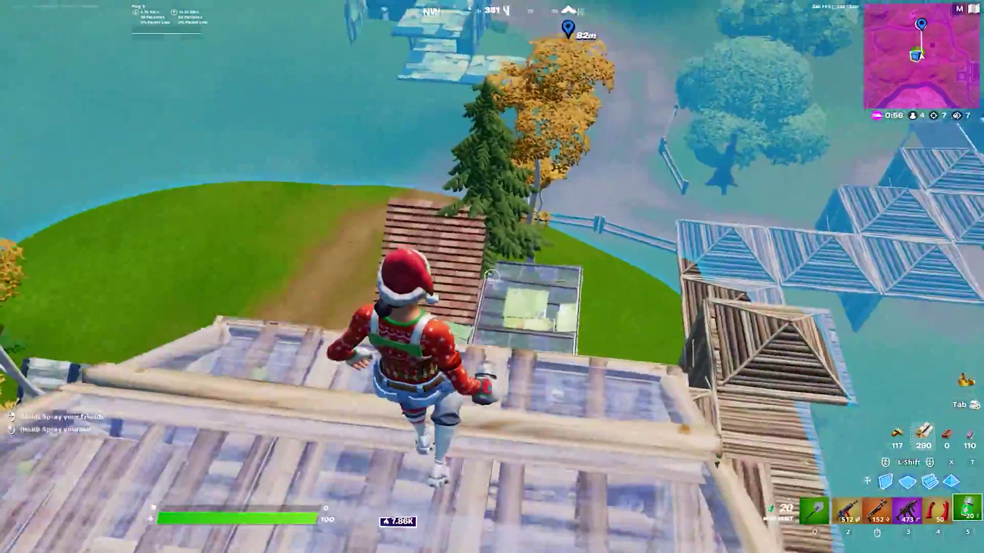
click(492, 277)
click(492, 277)
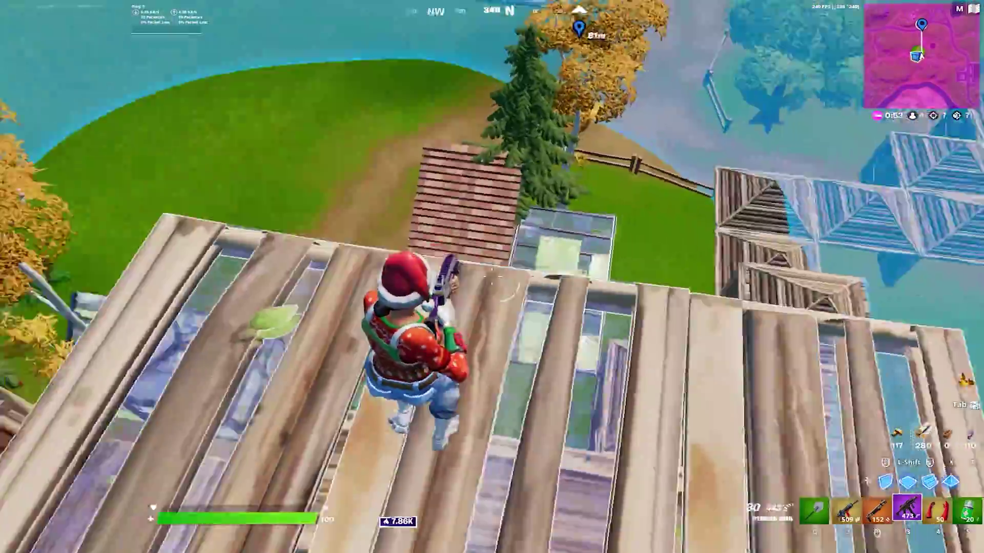
click(492, 277)
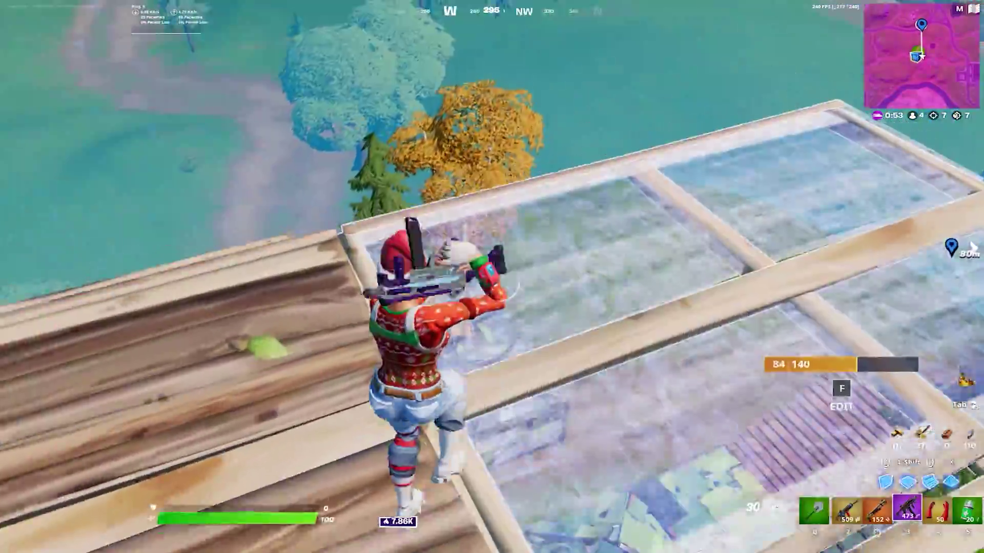
key(3)
click(492, 276)
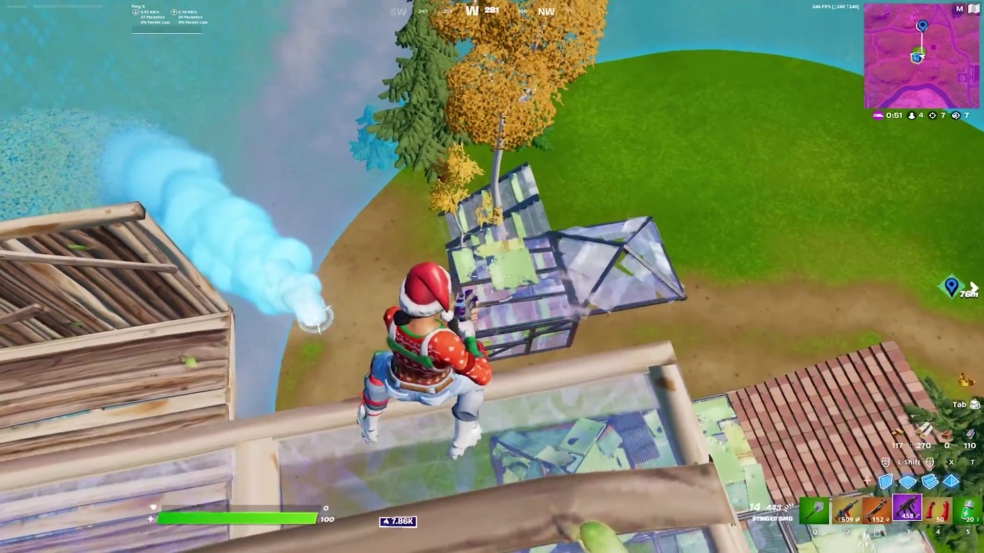
click(492, 277)
click(492, 277)
- Try the slot-5 spray, then use Spider-Man's Web Shooters to swing off the roof onto the box
key(5)
click(492, 277)
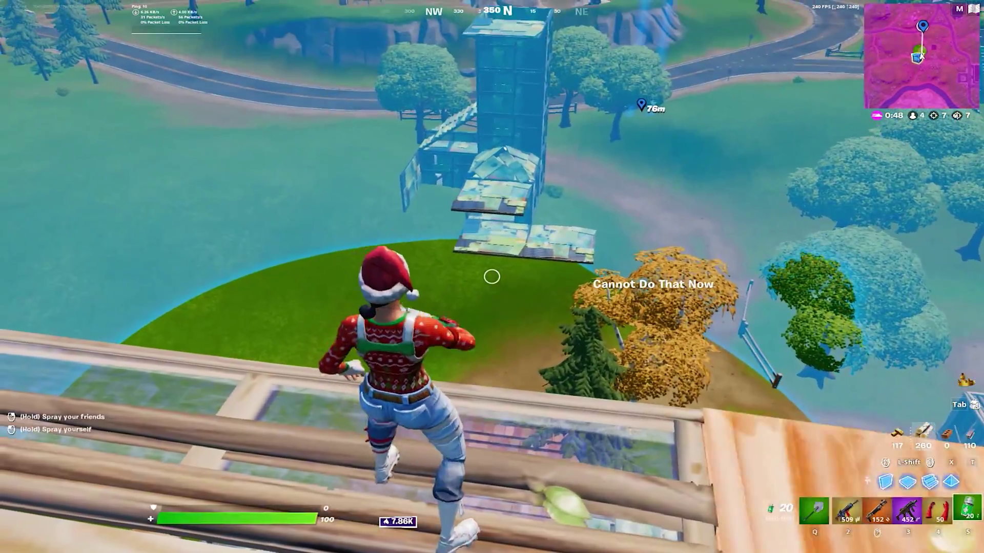
key(4)
click(492, 276)
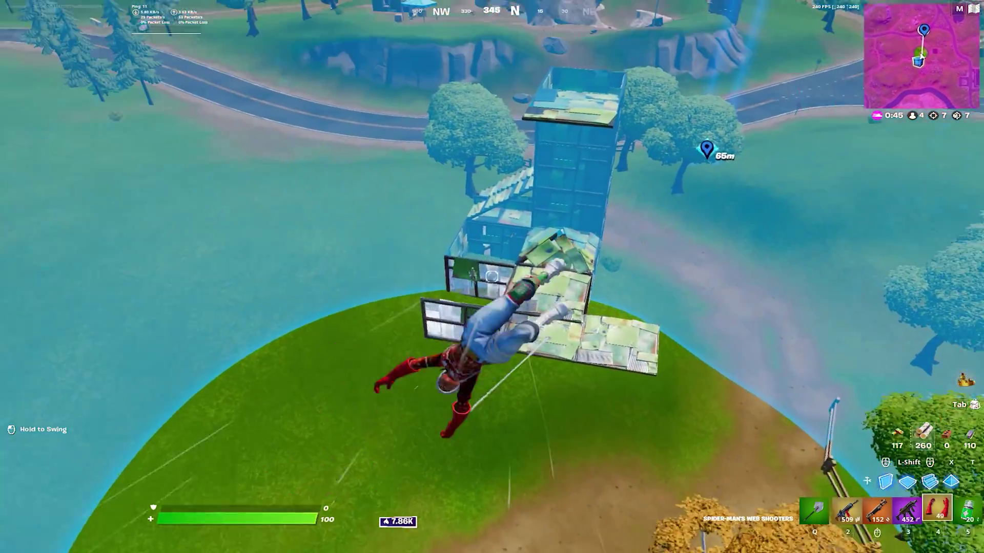
click(492, 277)
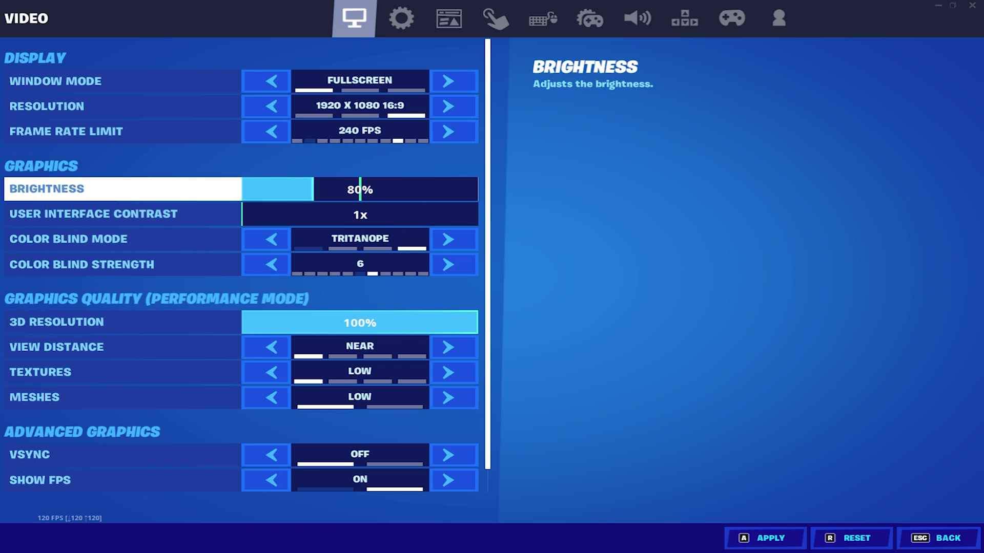
scroll(482, 255, down, 1)
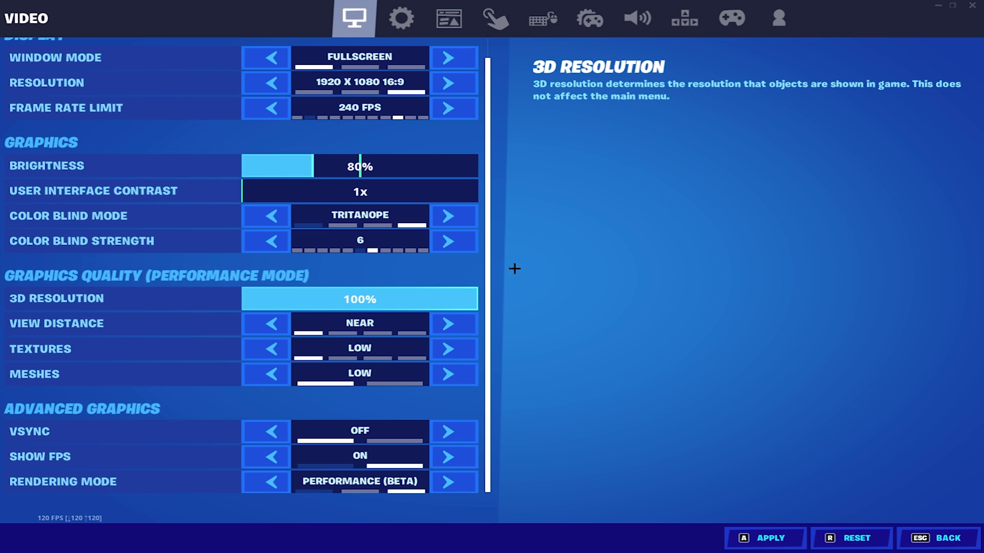
drag(465, 294, 293, 290)
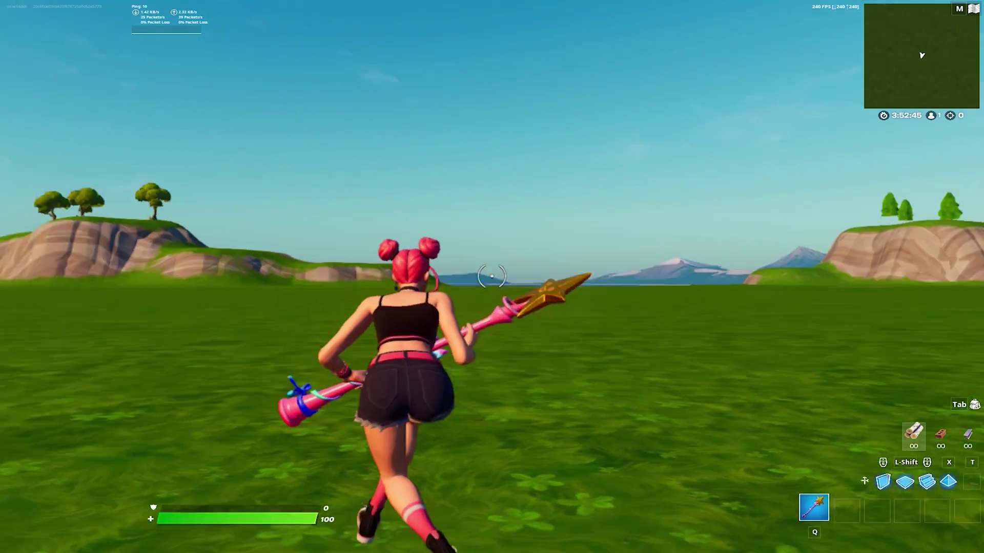
click(492, 277)
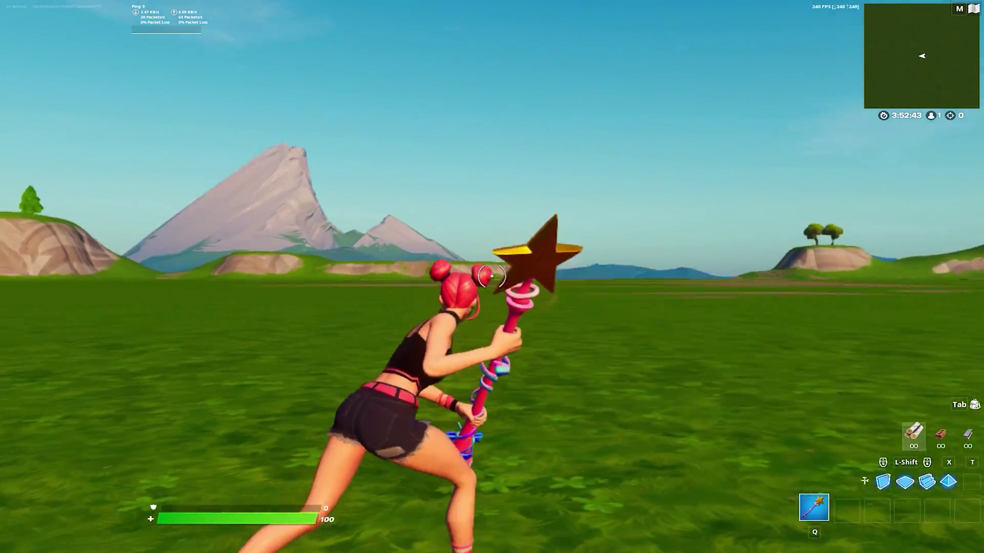
key(w)
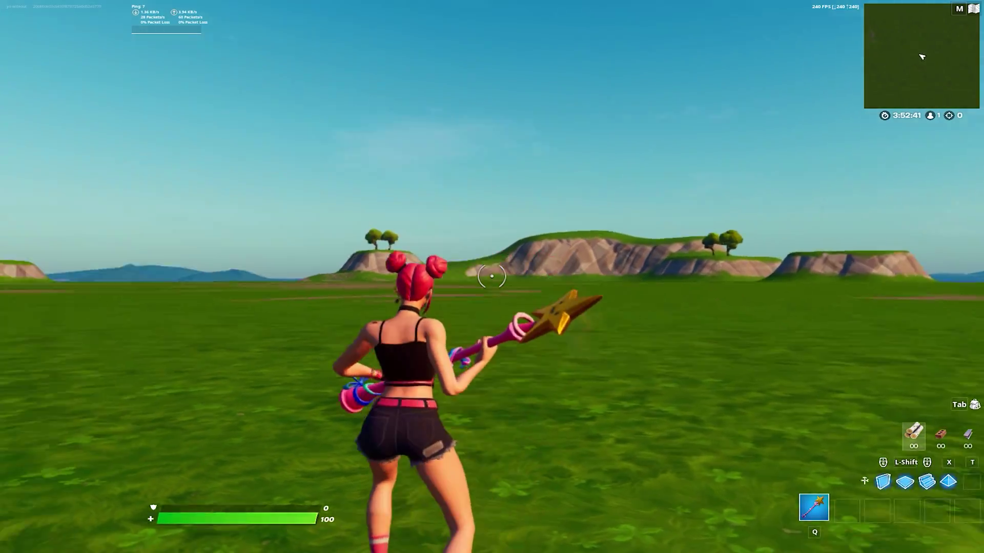
key(w)
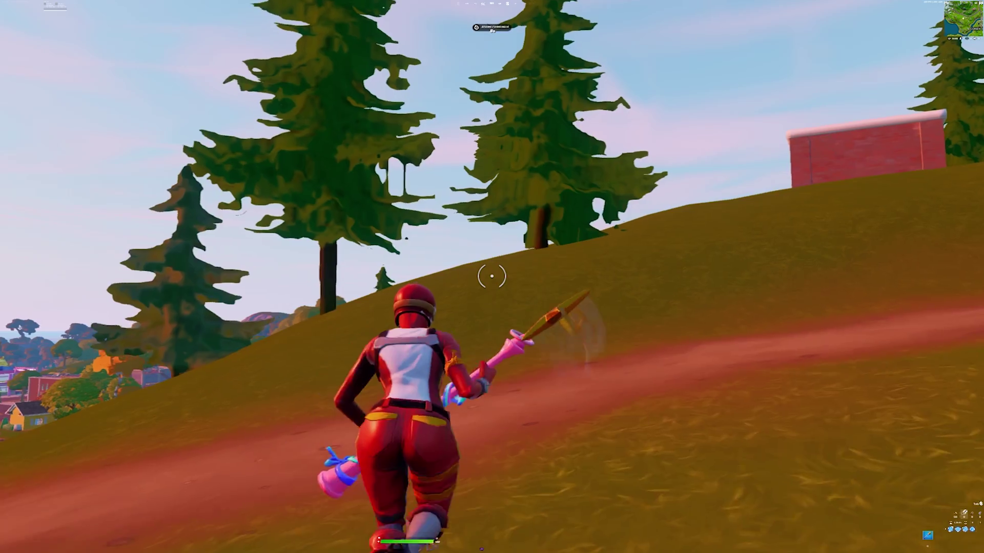
key(w)
key(w)
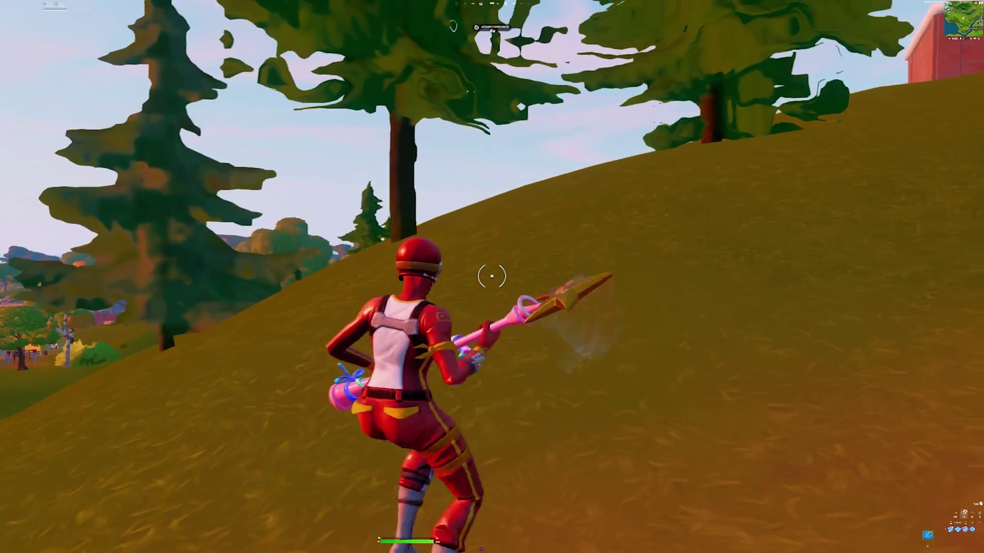
key(w)
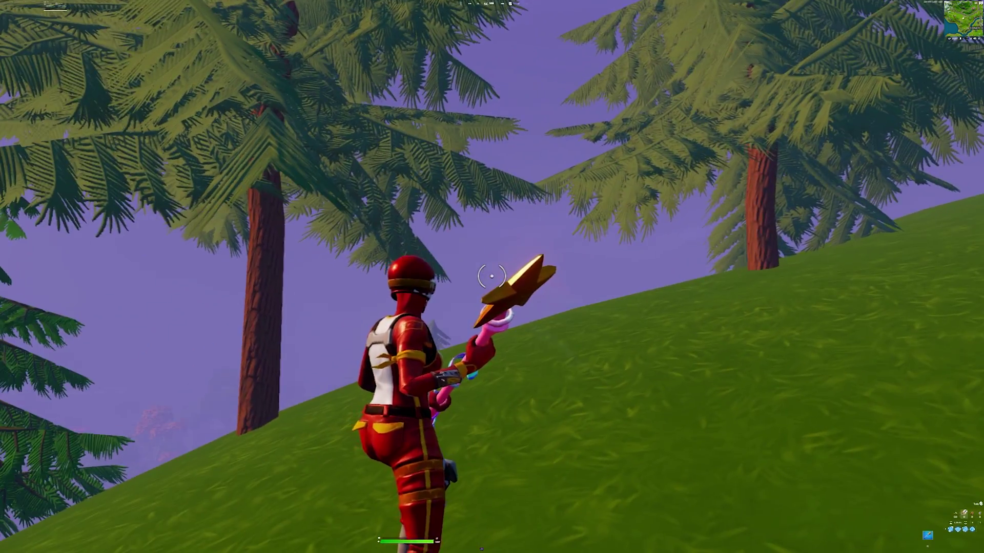
key(w)
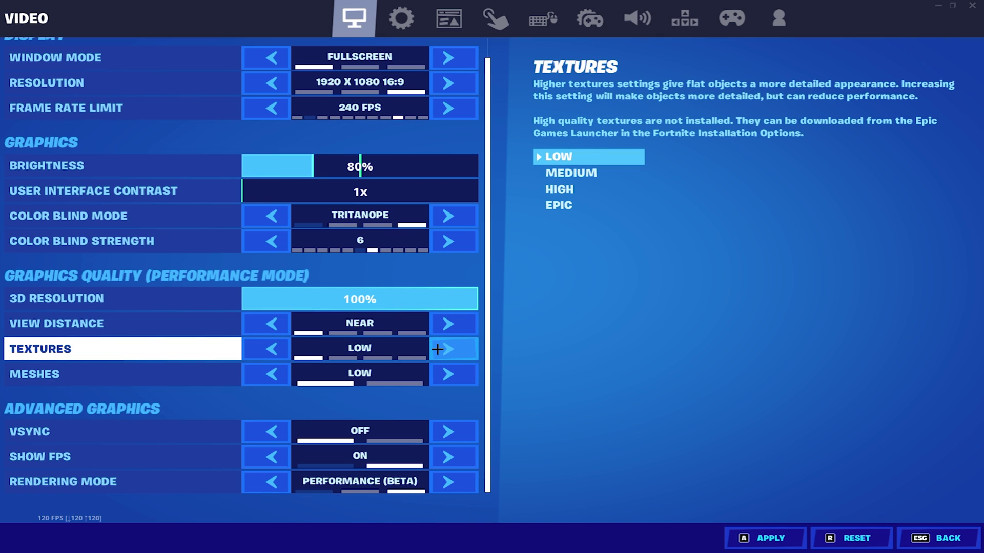
- Switch Meshes to High, then return it to Low
click(443, 385)
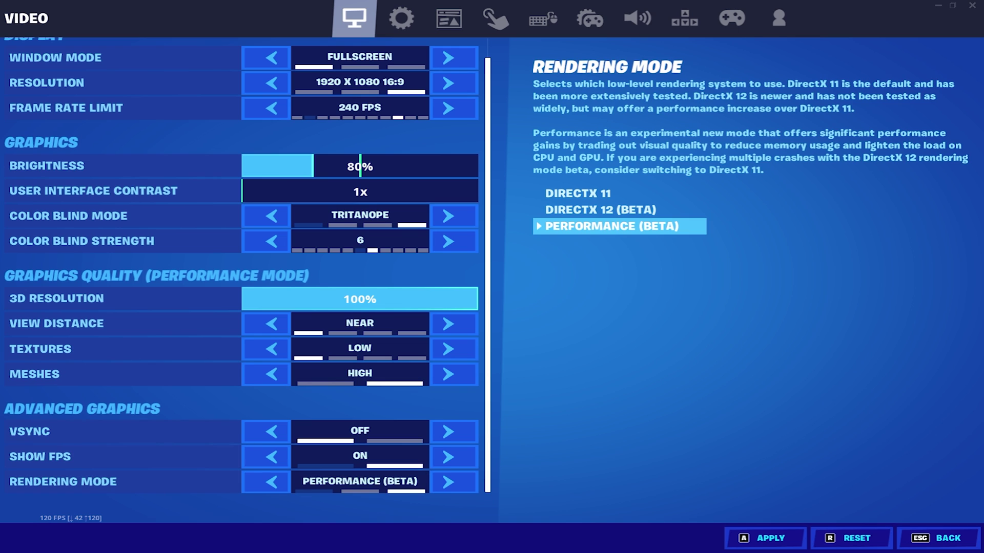
click(314, 376)
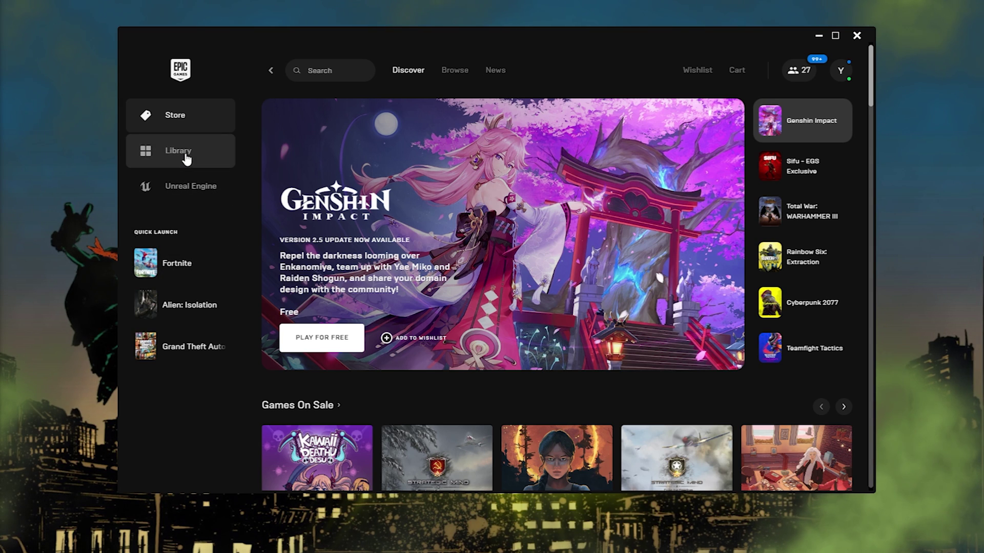
- In the Library, open Fortnite's installation Options and leave High Resolution Textures unchecked
click(185, 155)
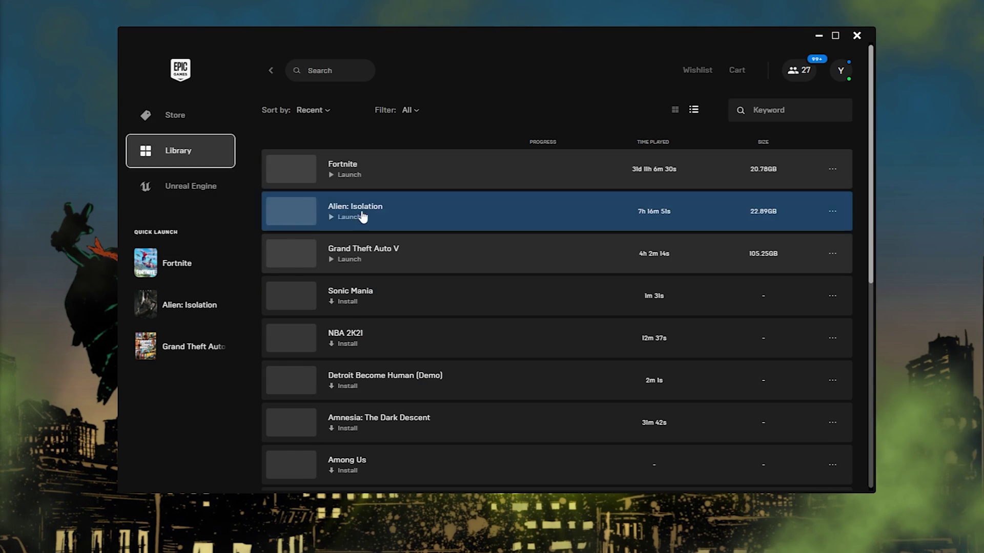
click(834, 172)
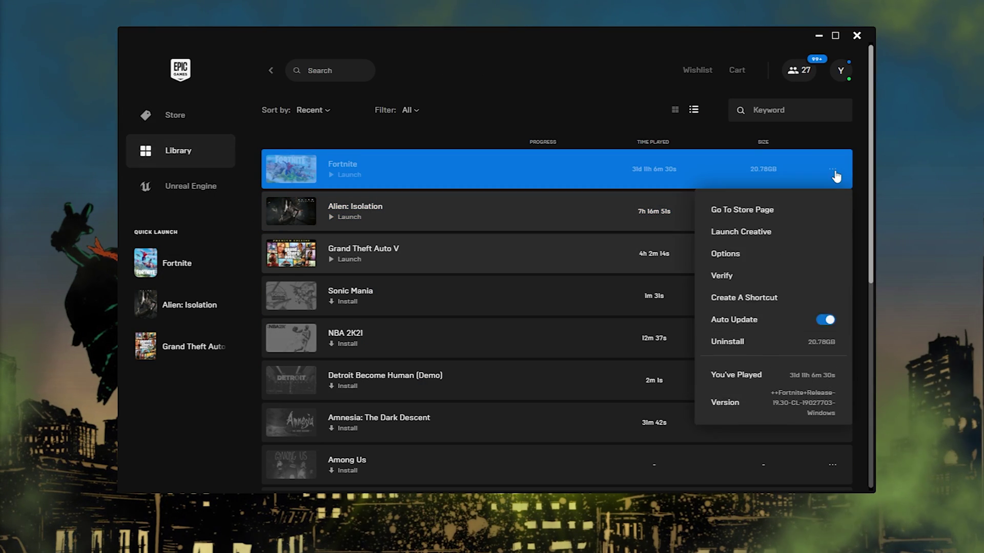
click(736, 255)
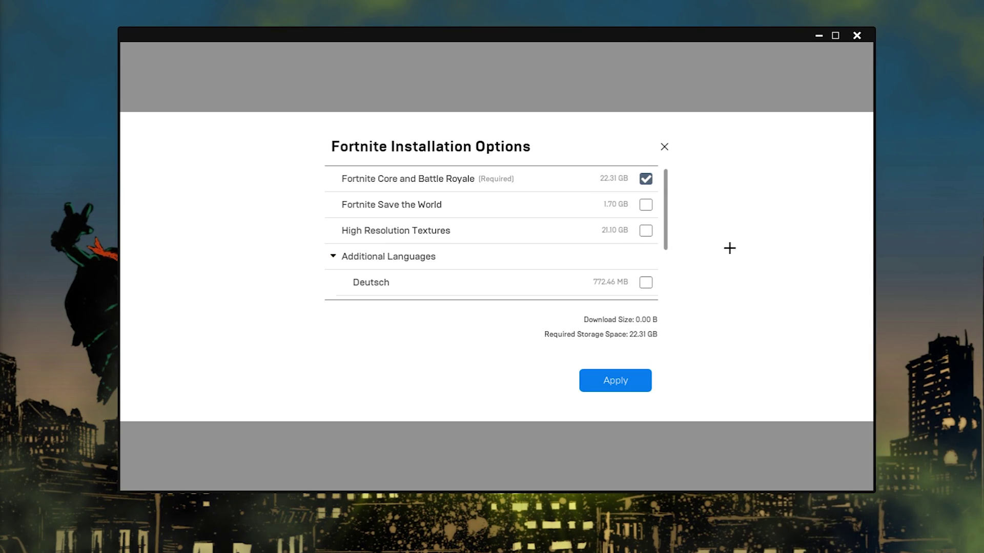
click(646, 233)
click(645, 233)
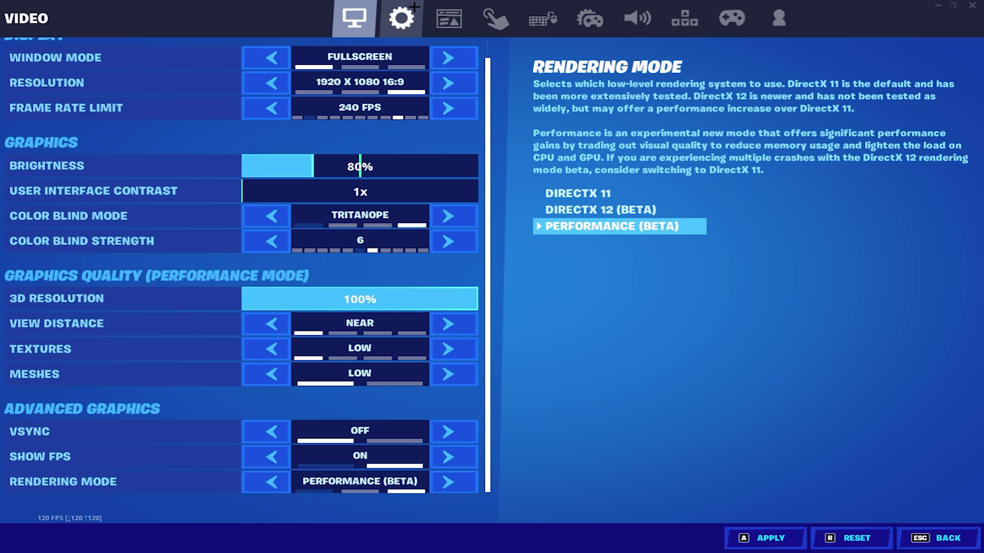
- In Game settings, scroll to the Replays section and keep Record Replays Off
click(420, 11)
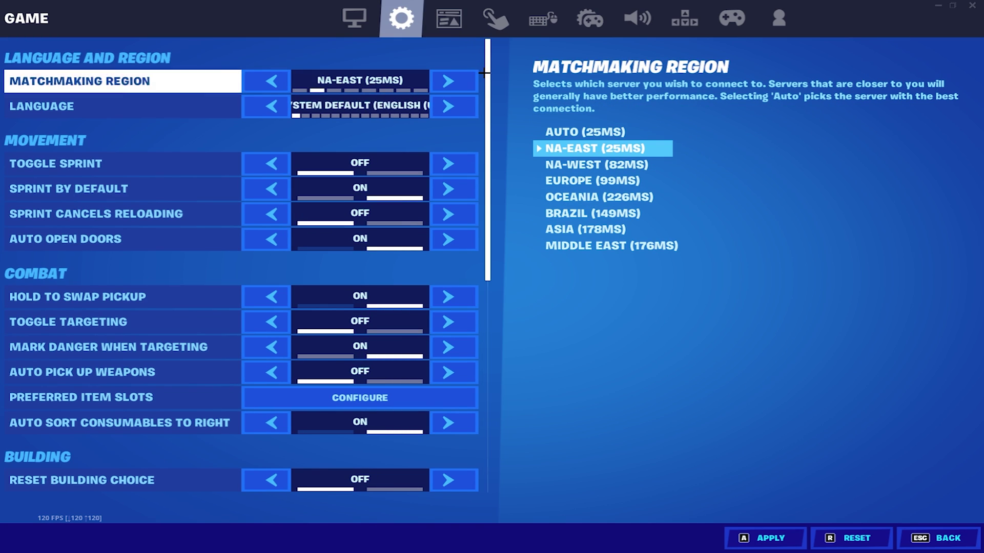
scroll(461, 307, down, 8)
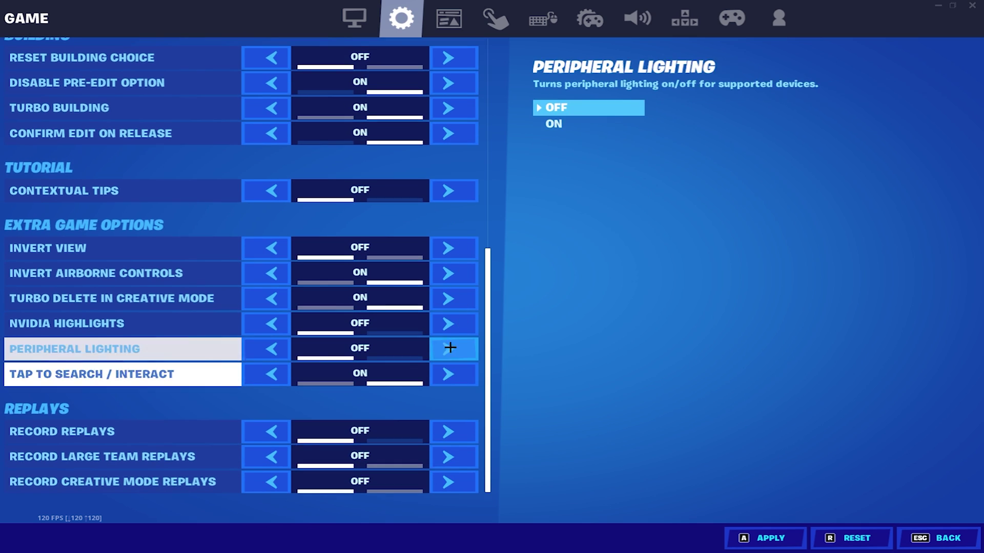
click(409, 438)
click(272, 433)
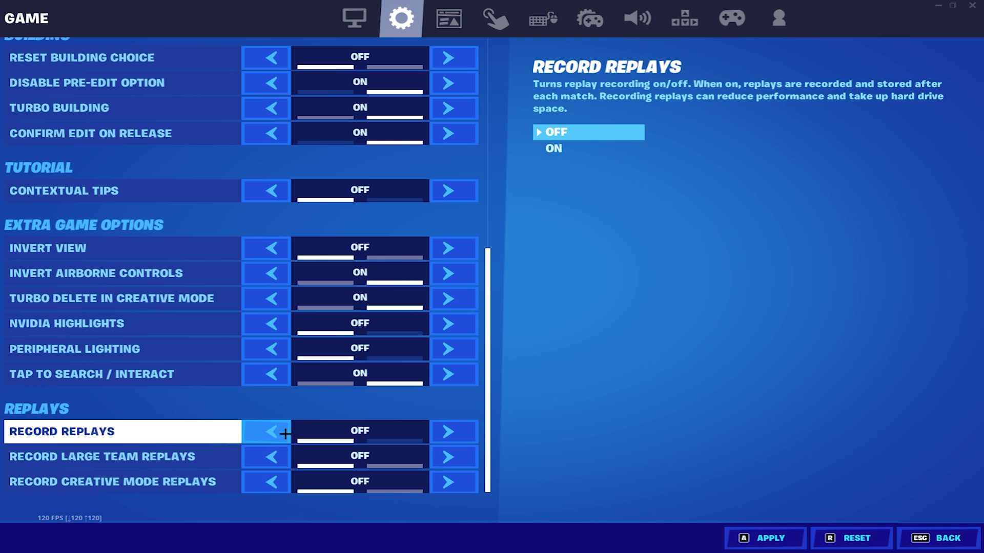
- Show the Audio settings and scroll back up to Sound Quality, which is Low
click(628, 23)
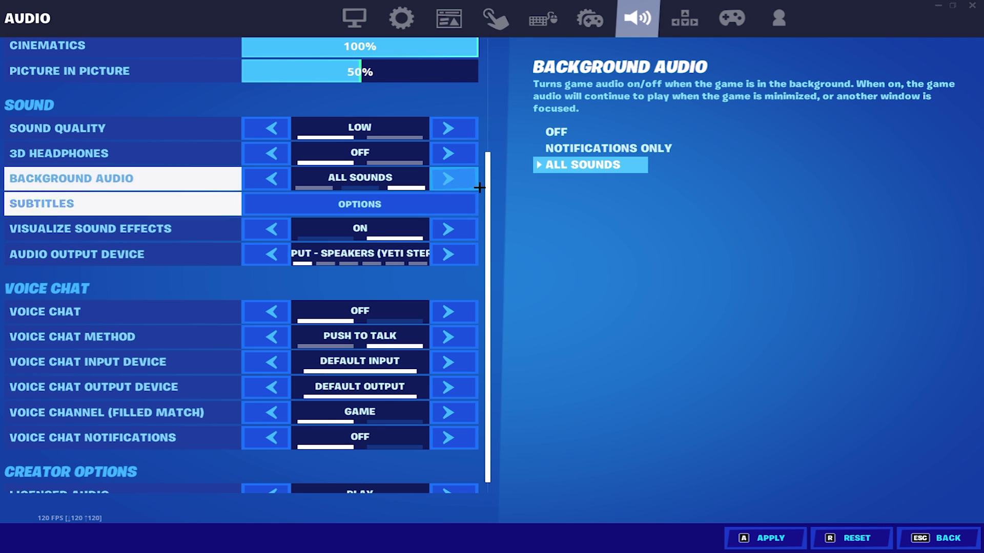
scroll(487, 188, down, 1)
scroll(490, 213, up, 6)
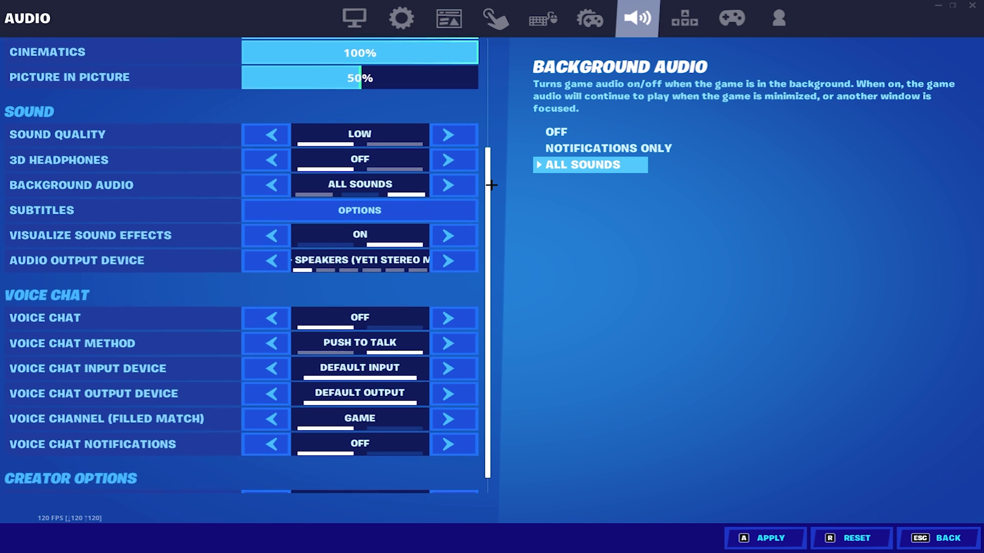